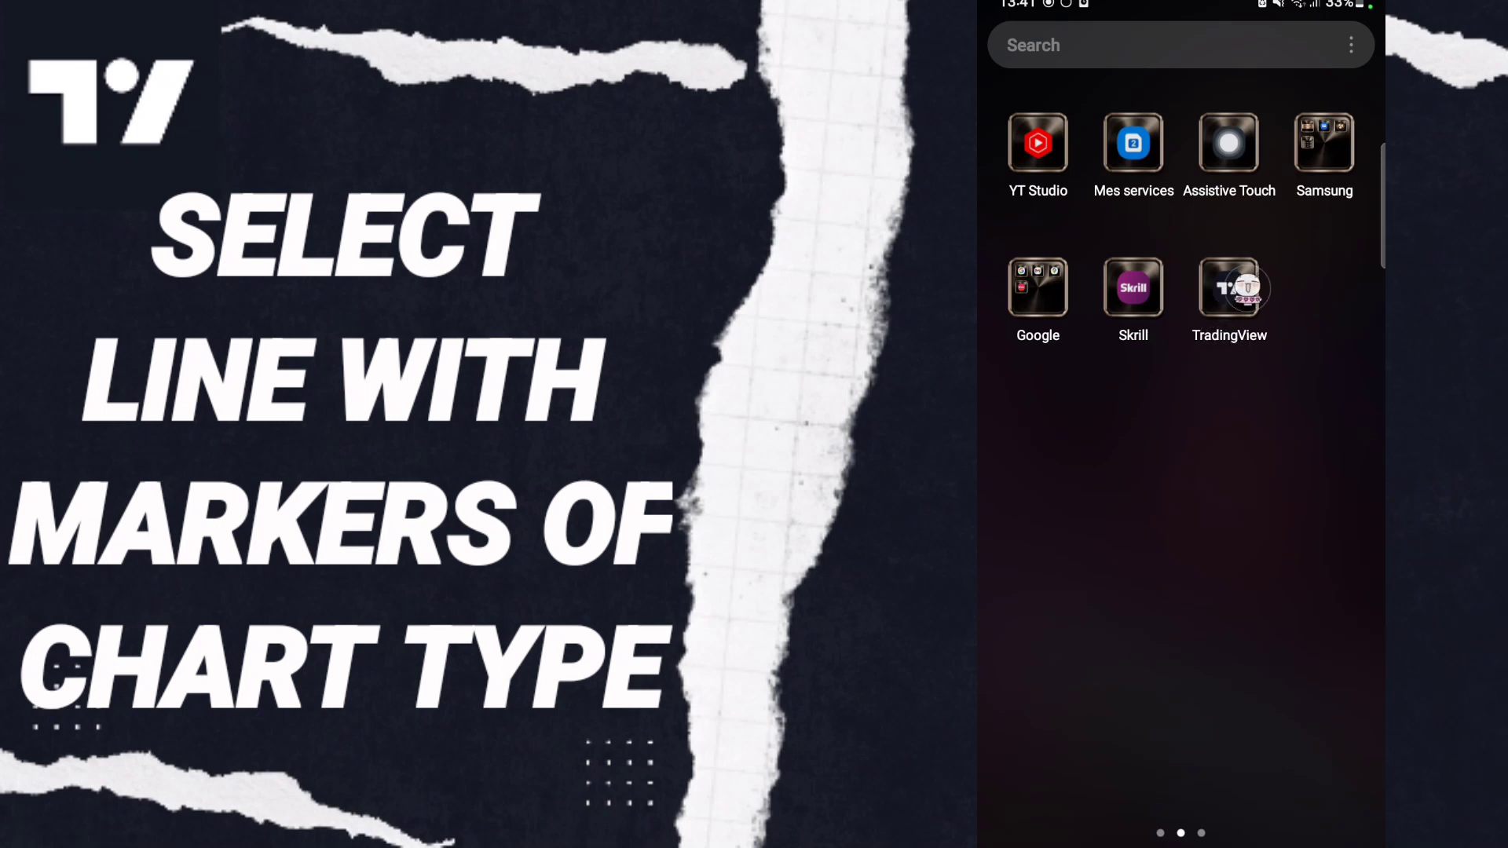
# Step: Launch TradingView and show the Apple (AAPL) daily price chart
pyautogui.click(1240, 289)
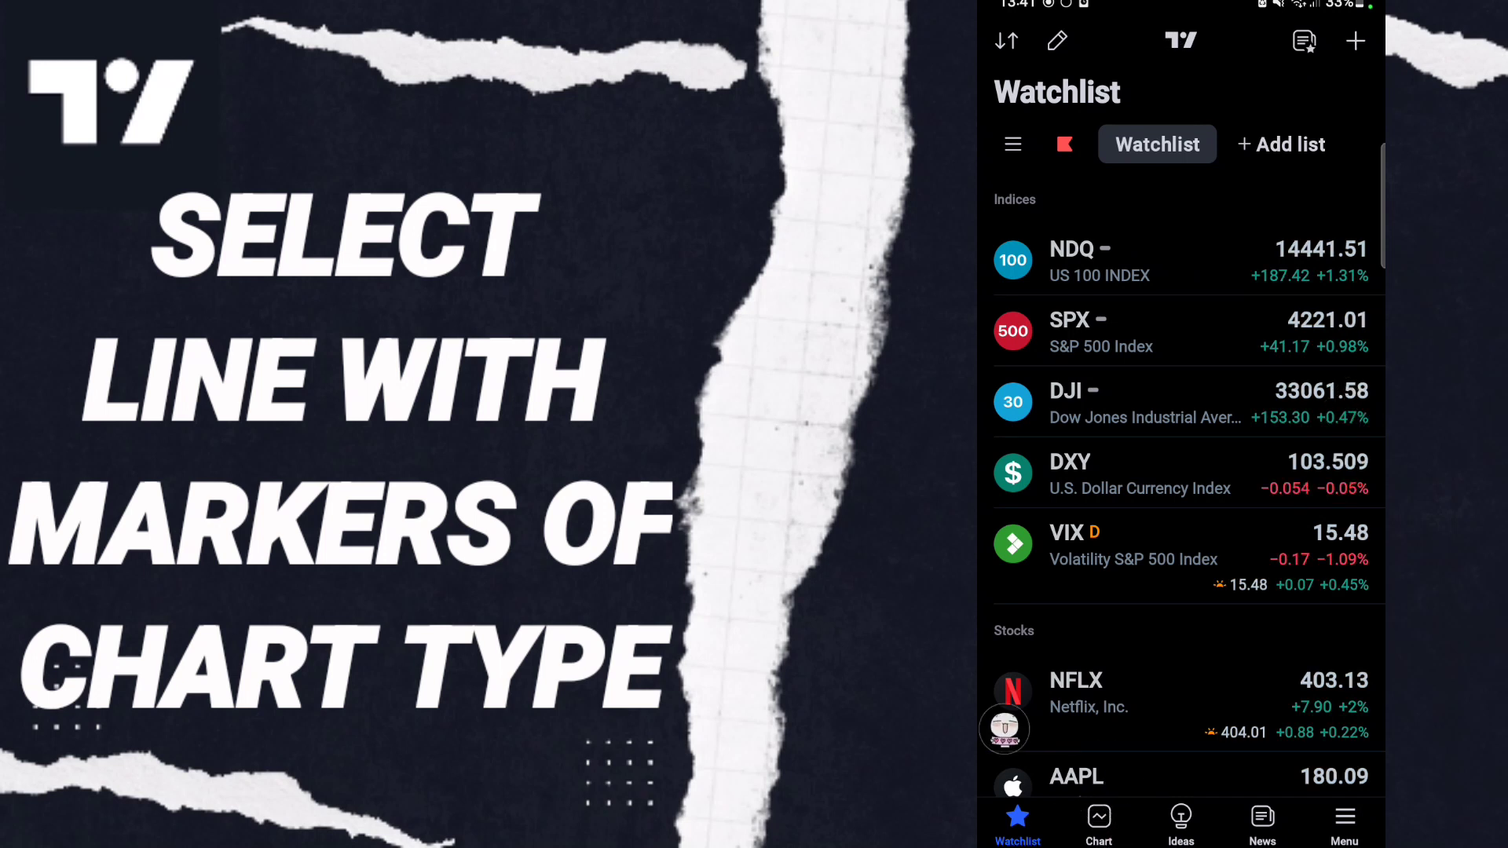
pyautogui.click(1099, 825)
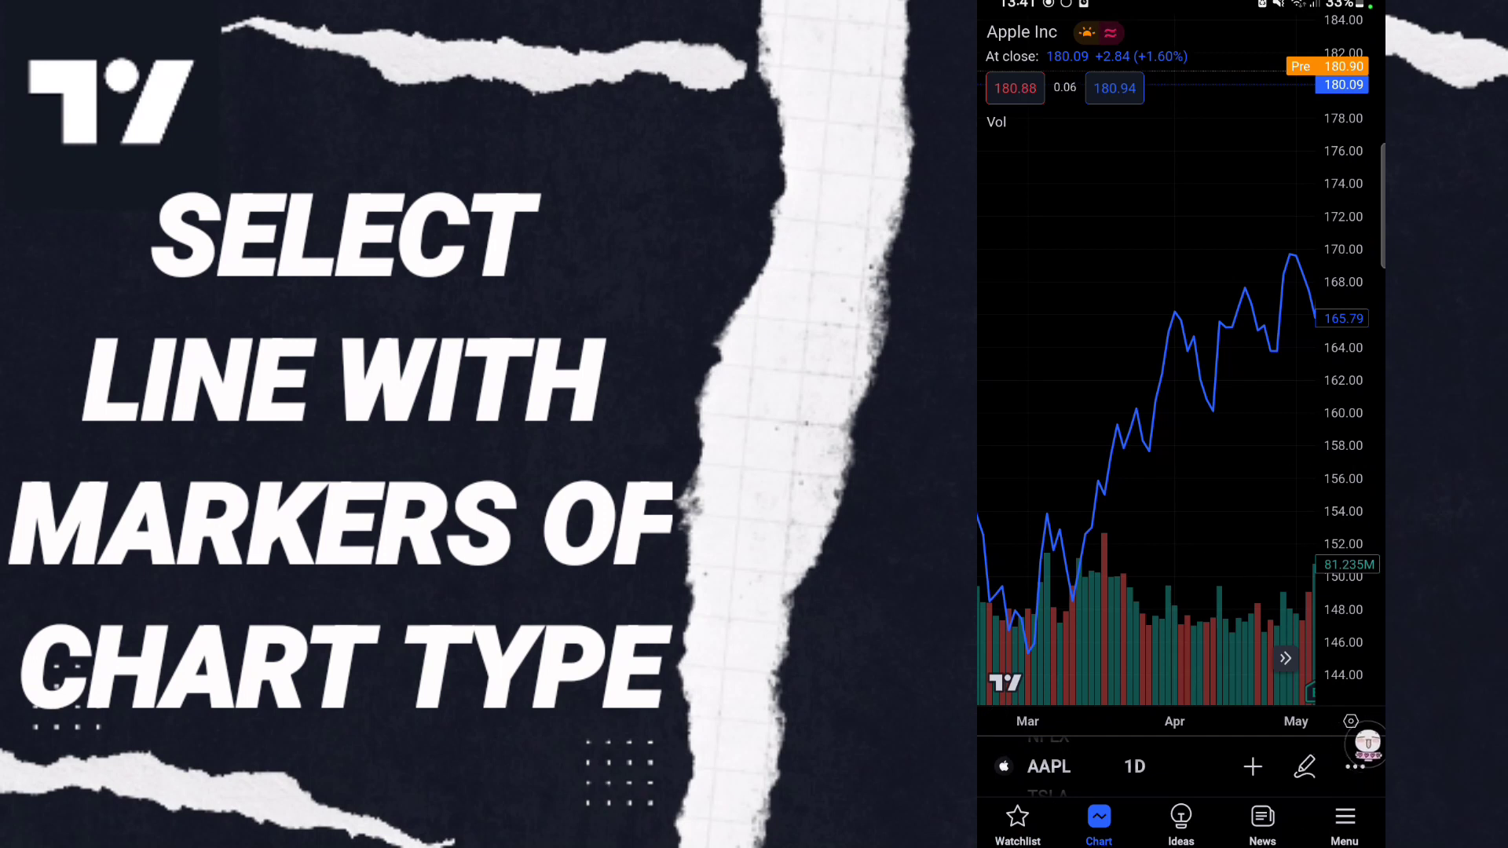
pyautogui.click(1356, 767)
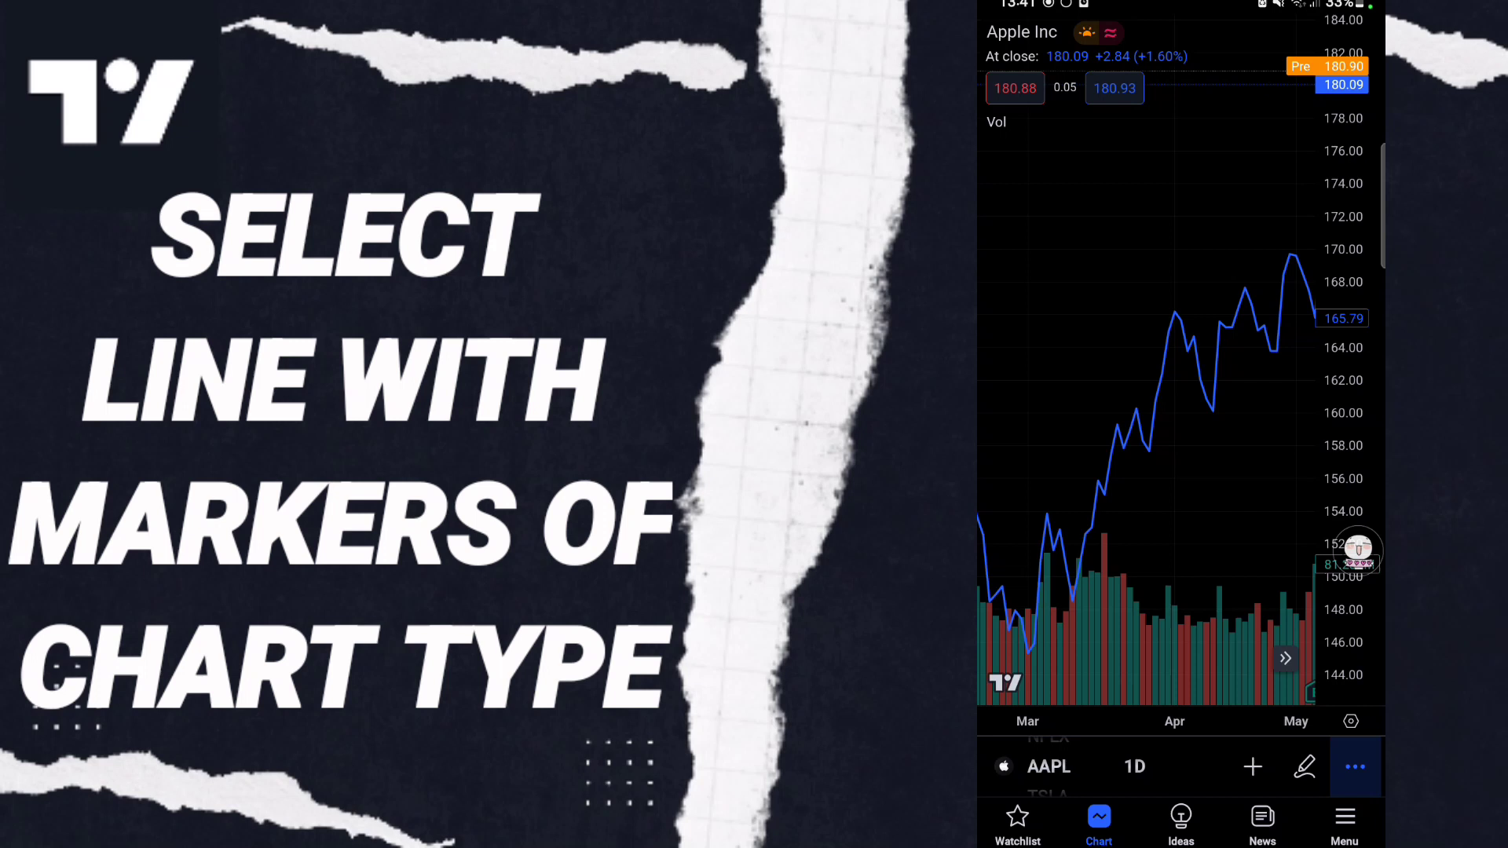
pyautogui.scroll(-5, 1329, 530)
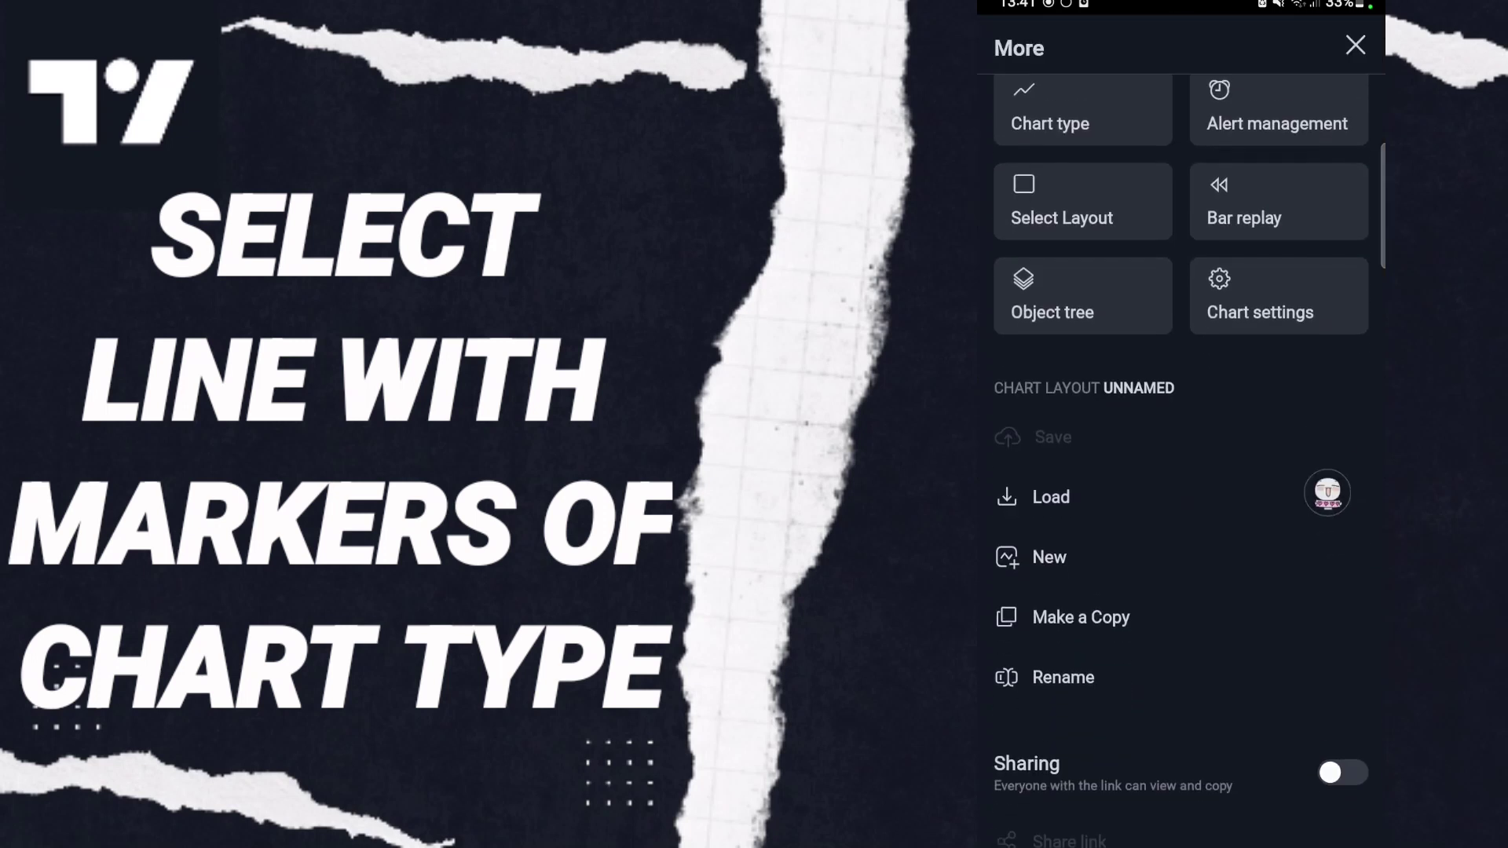
pyautogui.scroll(5, 1329, 493)
pyautogui.click(1058, 374)
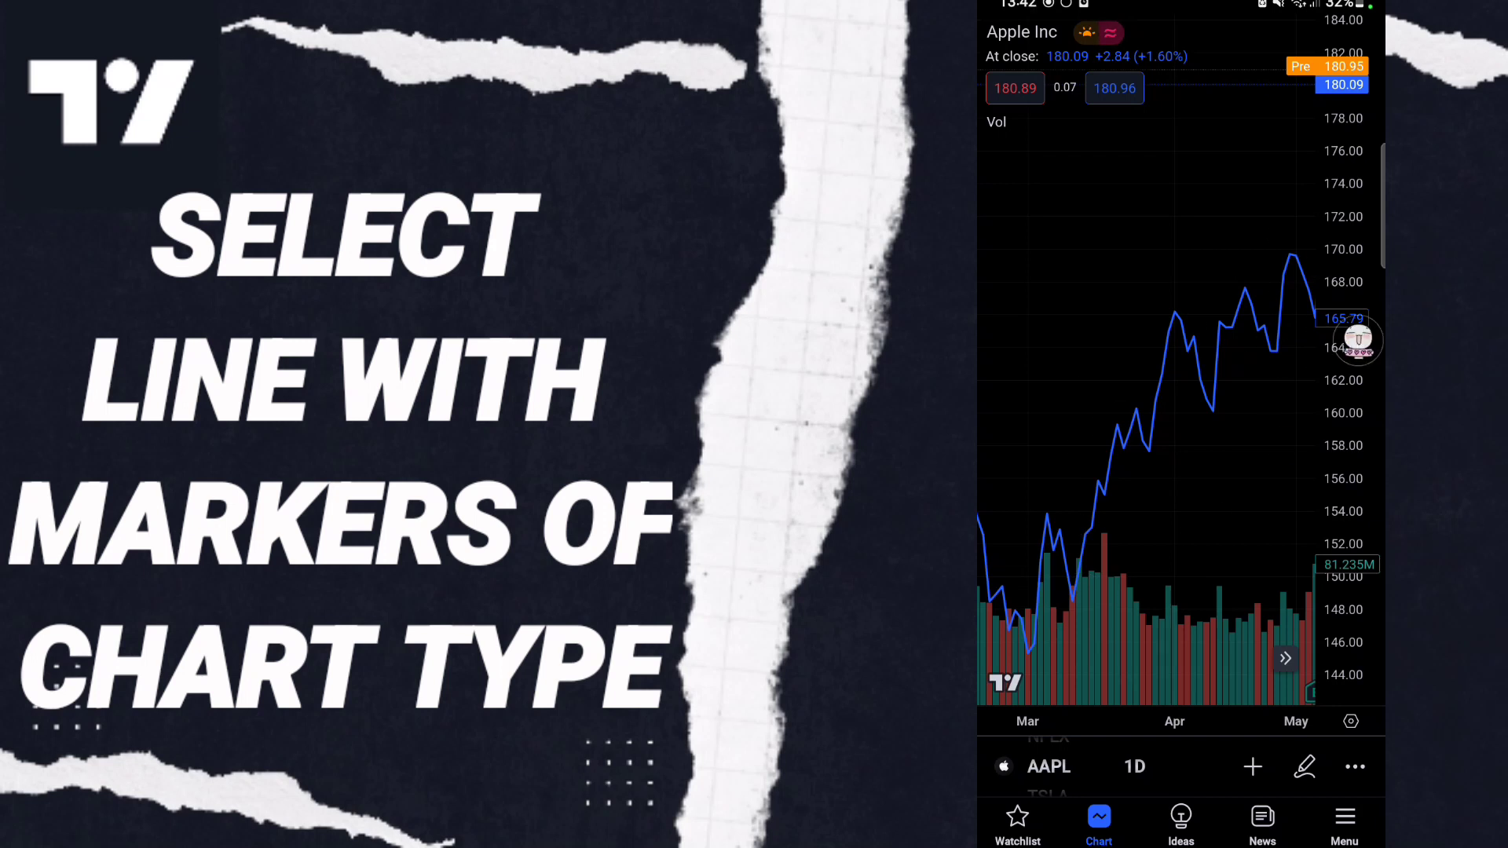
# Step: Pull the Android notification shade down over the AAPL chart
pyautogui.moveTo(1178, 6); pyautogui.dragTo(1179, 472)
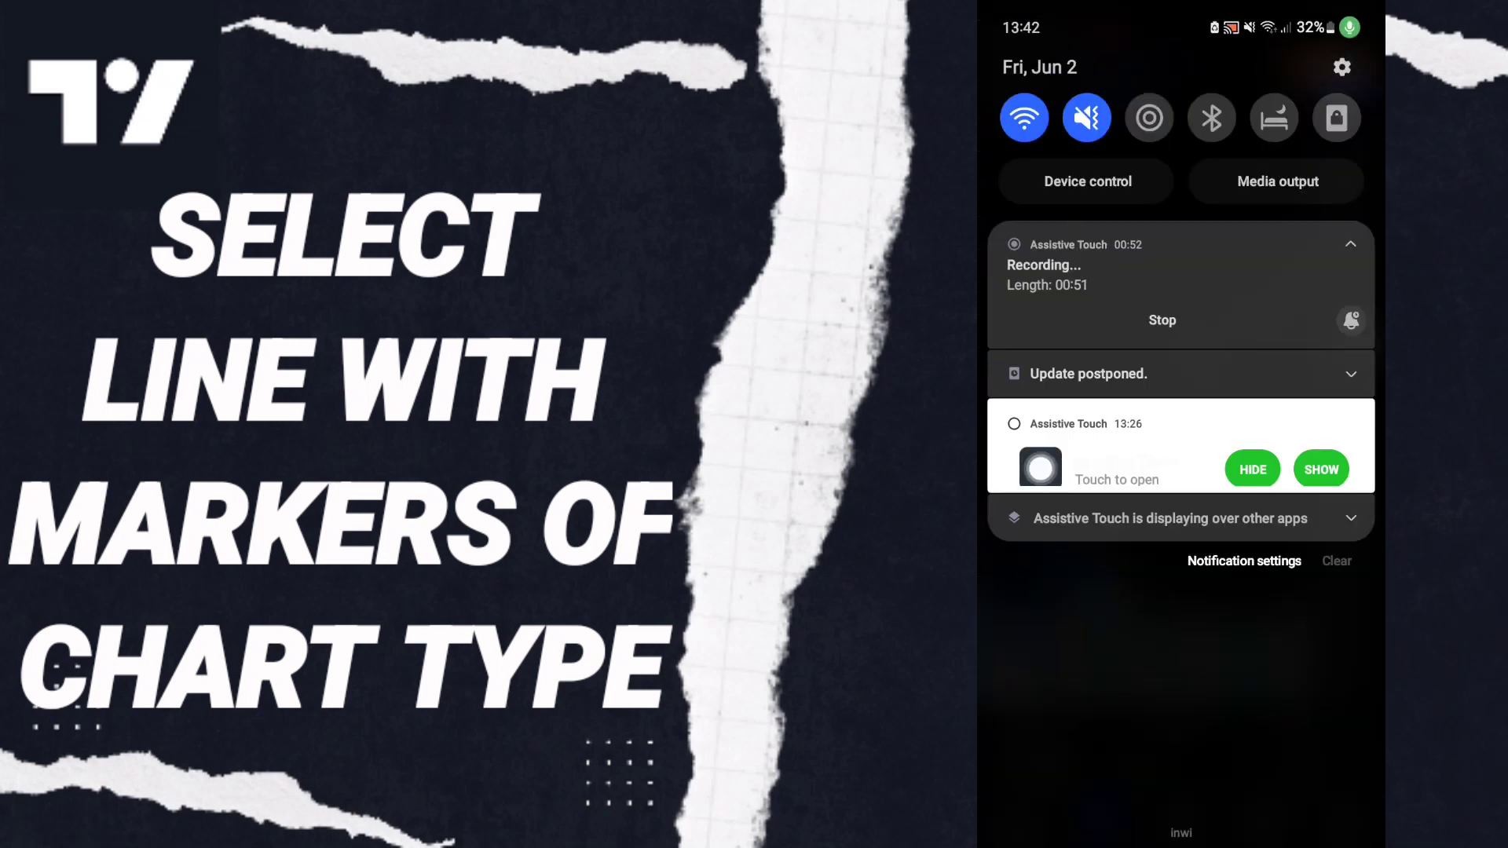